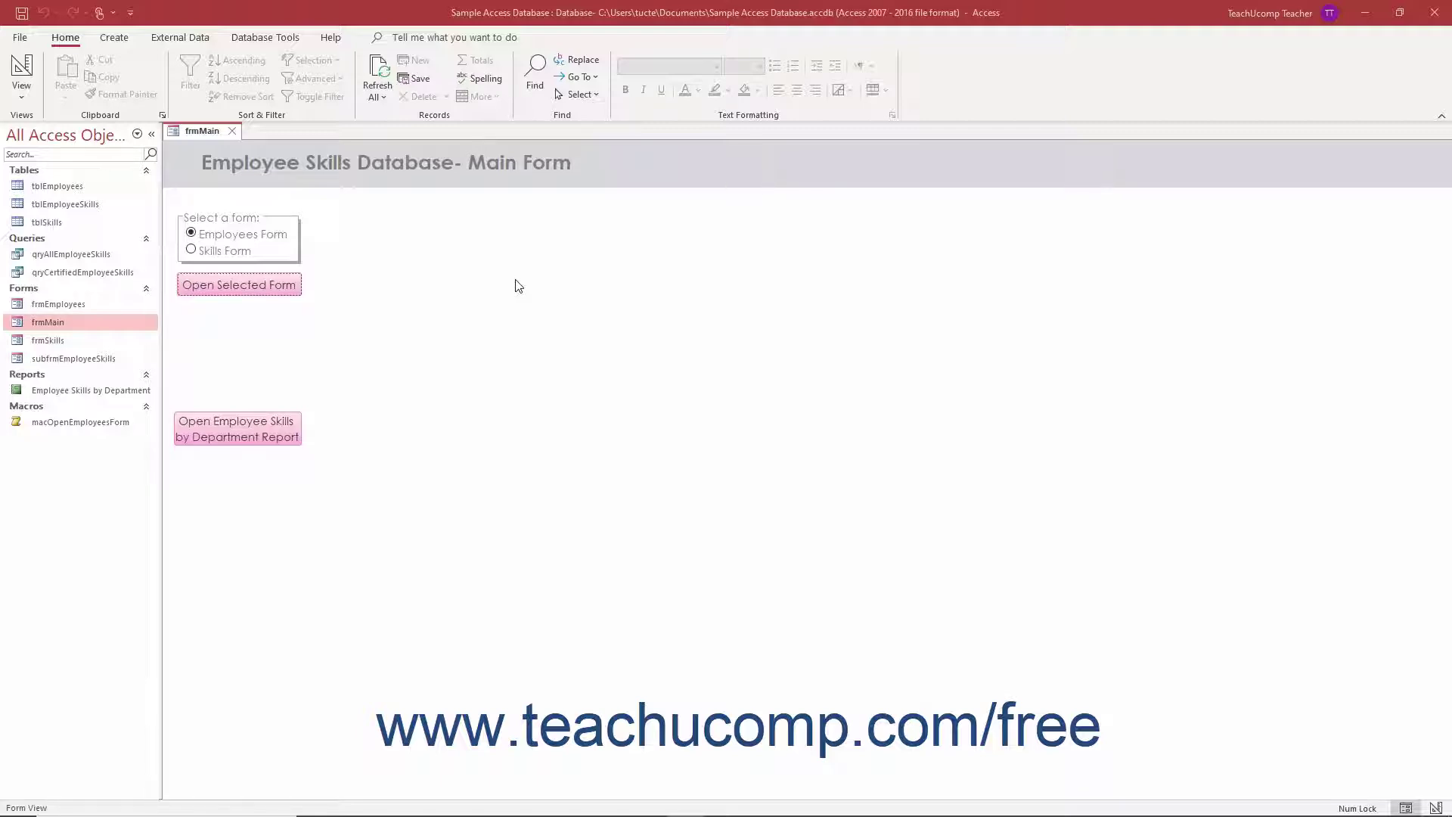
- Create a new blank form, Form1, in Design View using Form Design on the Create tab
{"action": "left_click", "coordinate": [114, 37]}
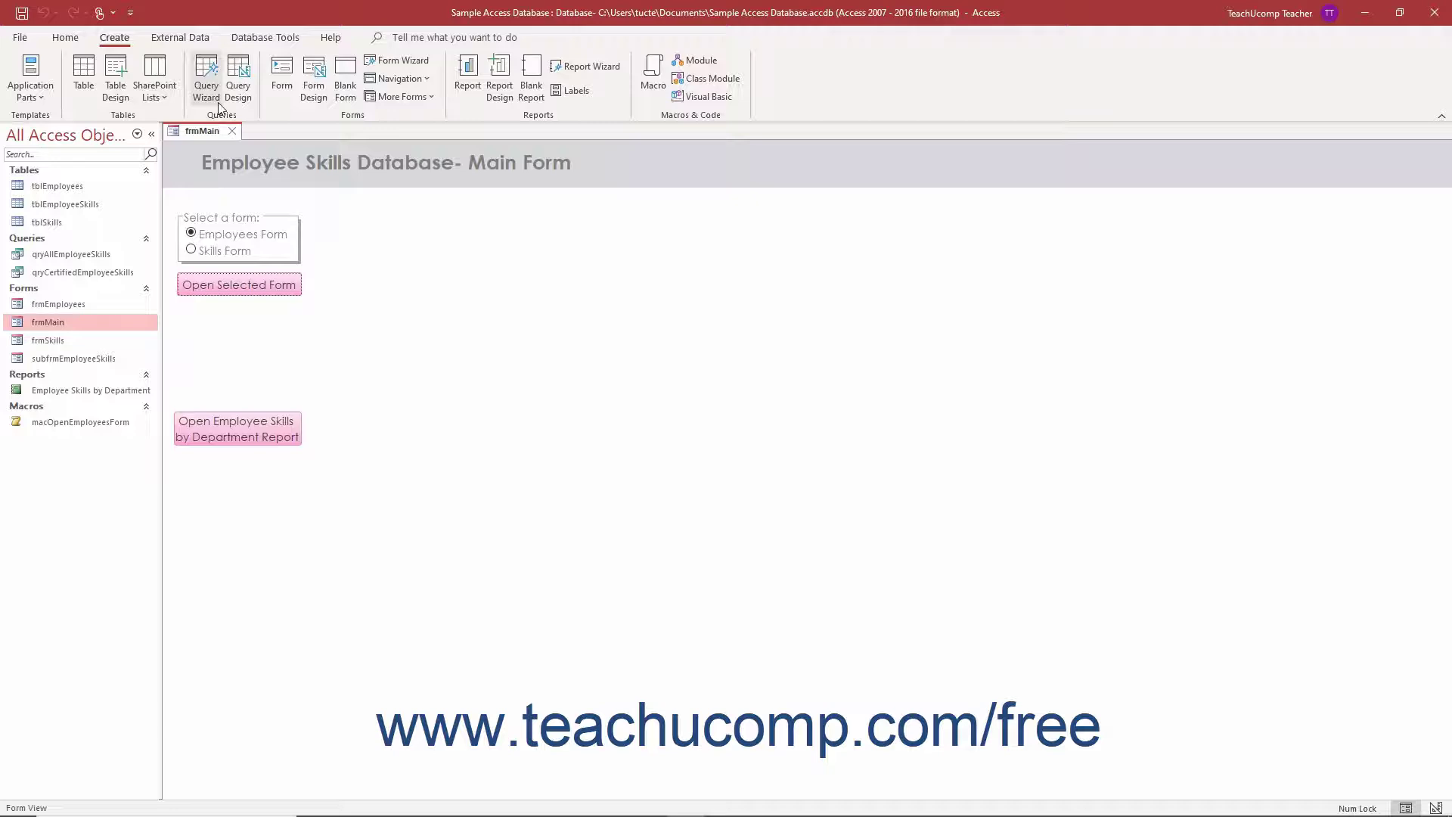
{"action": "left_click", "coordinate": [313, 90]}
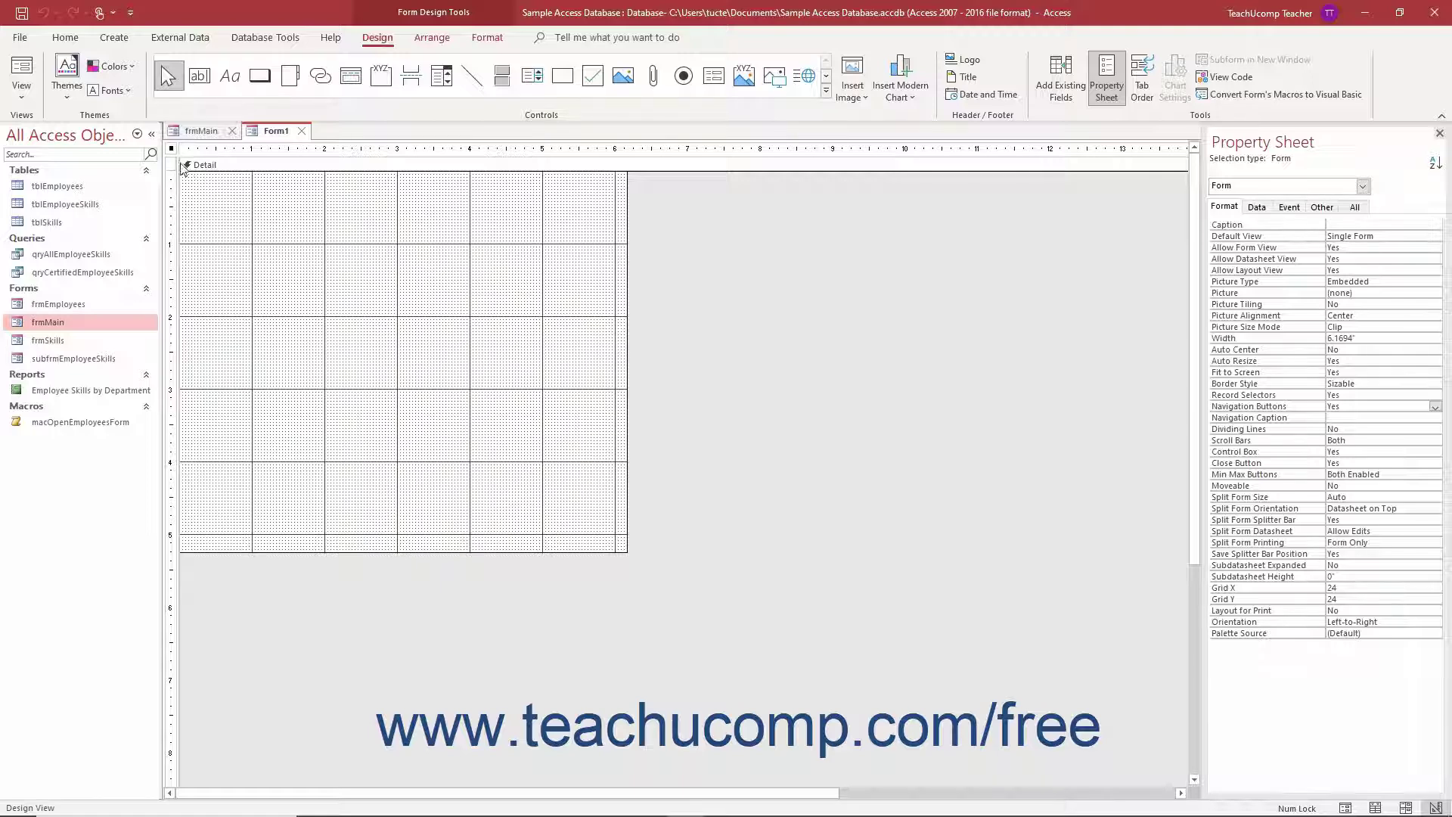
{"action": "left_click", "coordinate": [198, 167]}
{"action": "left_click", "coordinate": [173, 151]}
{"action": "left_click", "coordinate": [1103, 95]}
{"action": "left_click", "coordinate": [1104, 95]}
- Keep the form's Default View as Single Form and Allow Form View as Yes
{"action": "left_click", "coordinate": [1233, 207]}
{"action": "left_click", "coordinate": [1385, 236]}
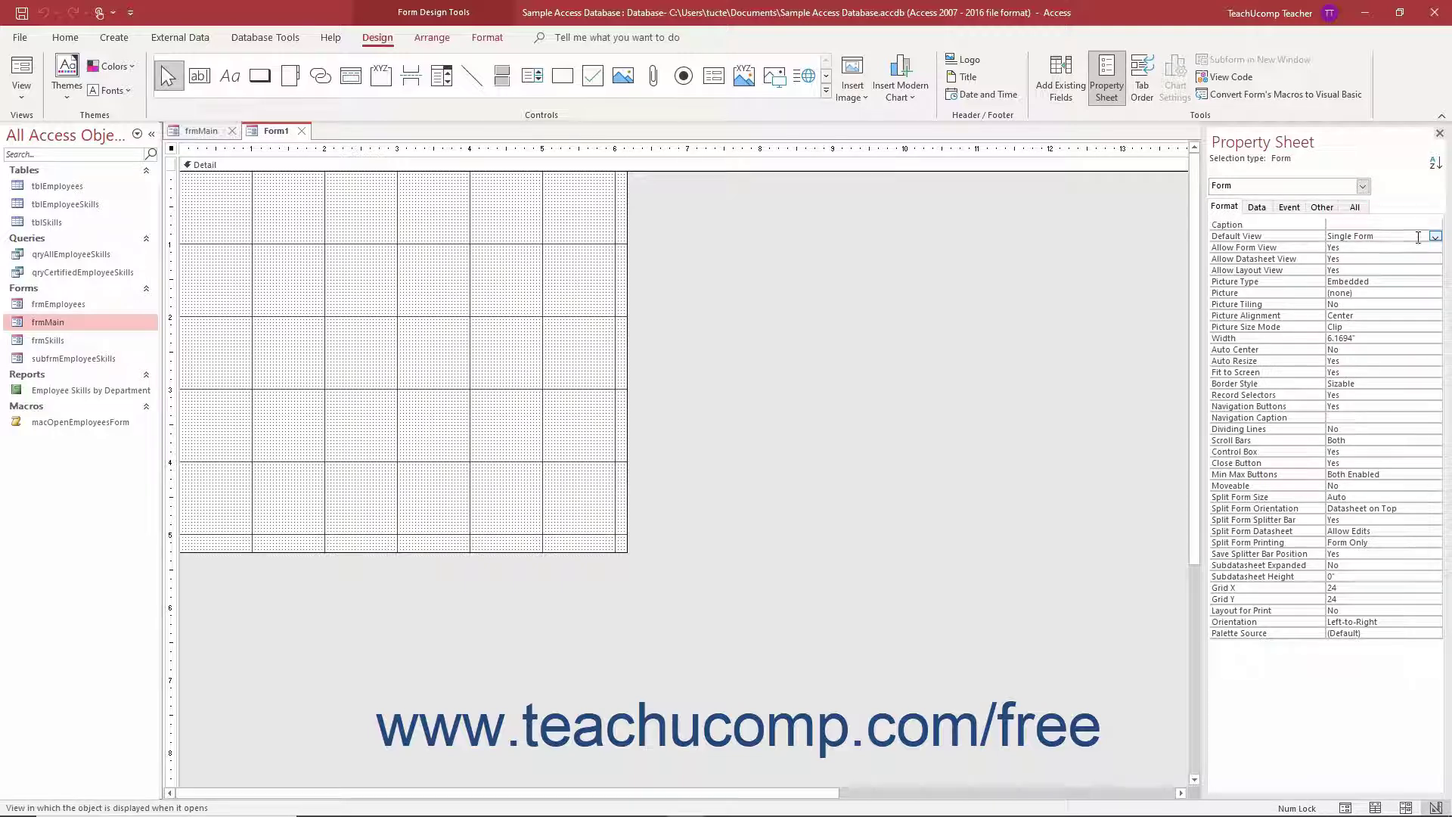
{"action": "left_click", "coordinate": [1434, 237]}
{"action": "left_click", "coordinate": [1425, 248]}
{"action": "left_click", "coordinate": [1411, 248]}
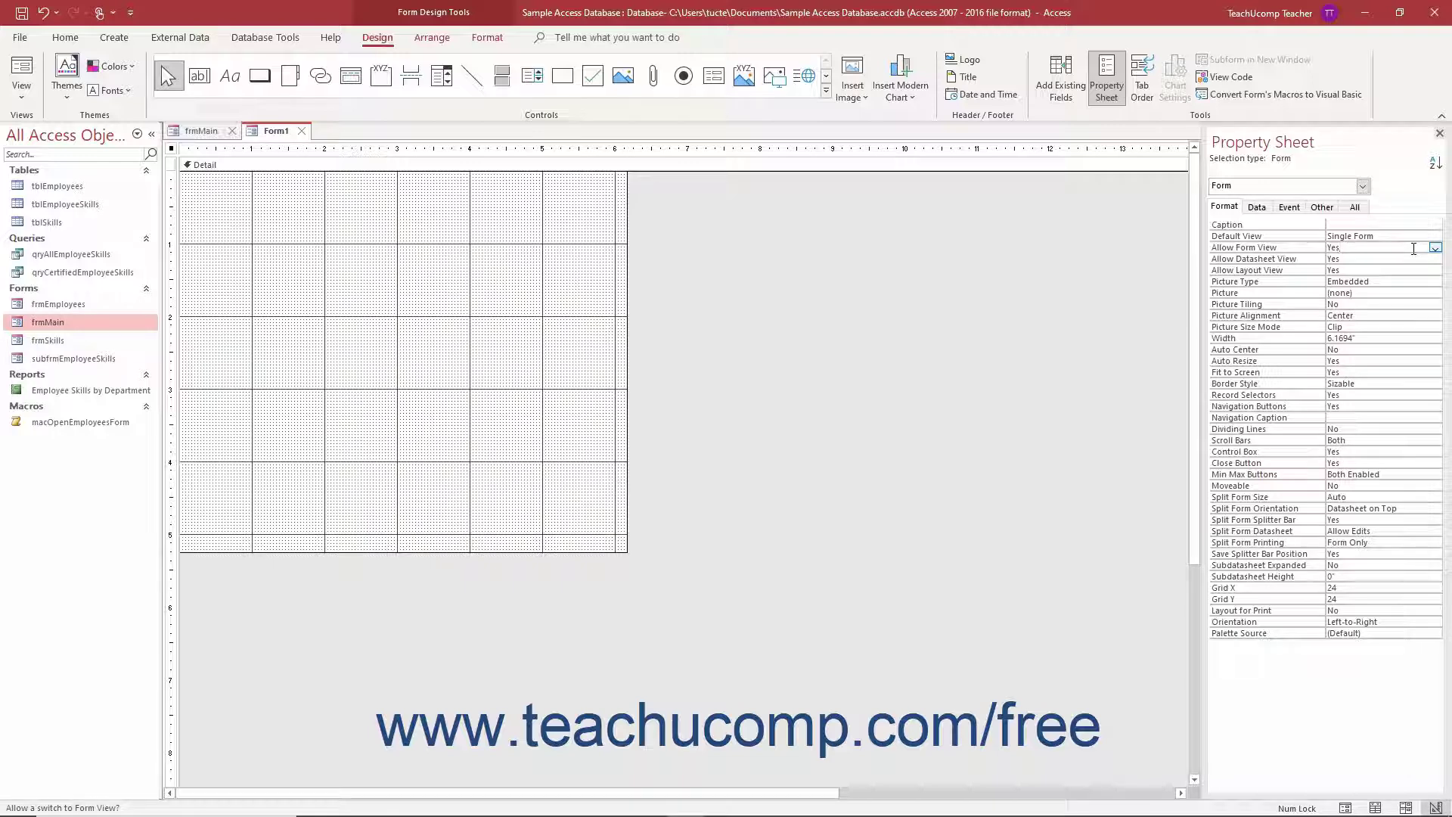
{"action": "left_click", "coordinate": [1434, 248]}
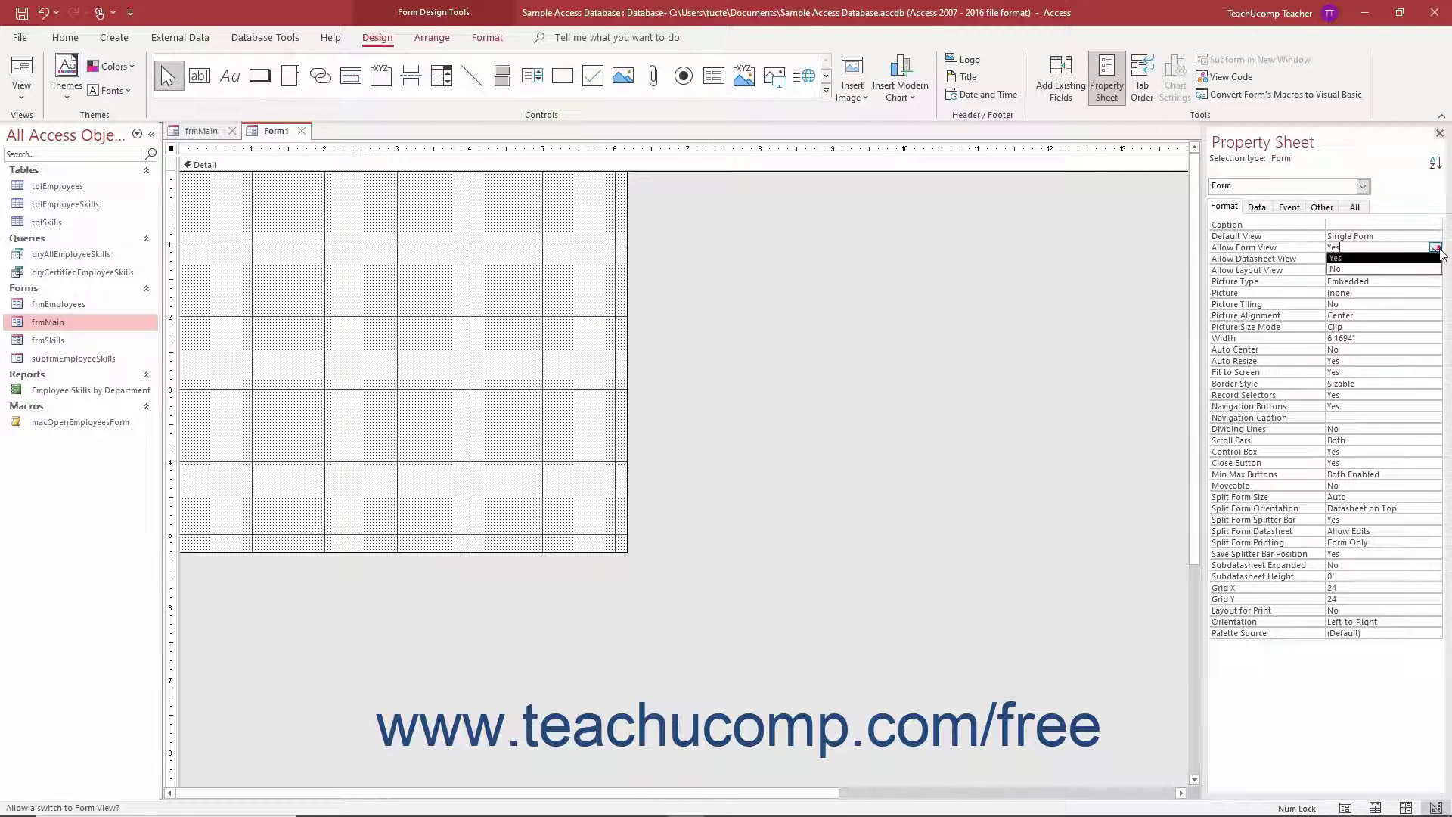
{"action": "left_click", "coordinate": [1416, 258]}
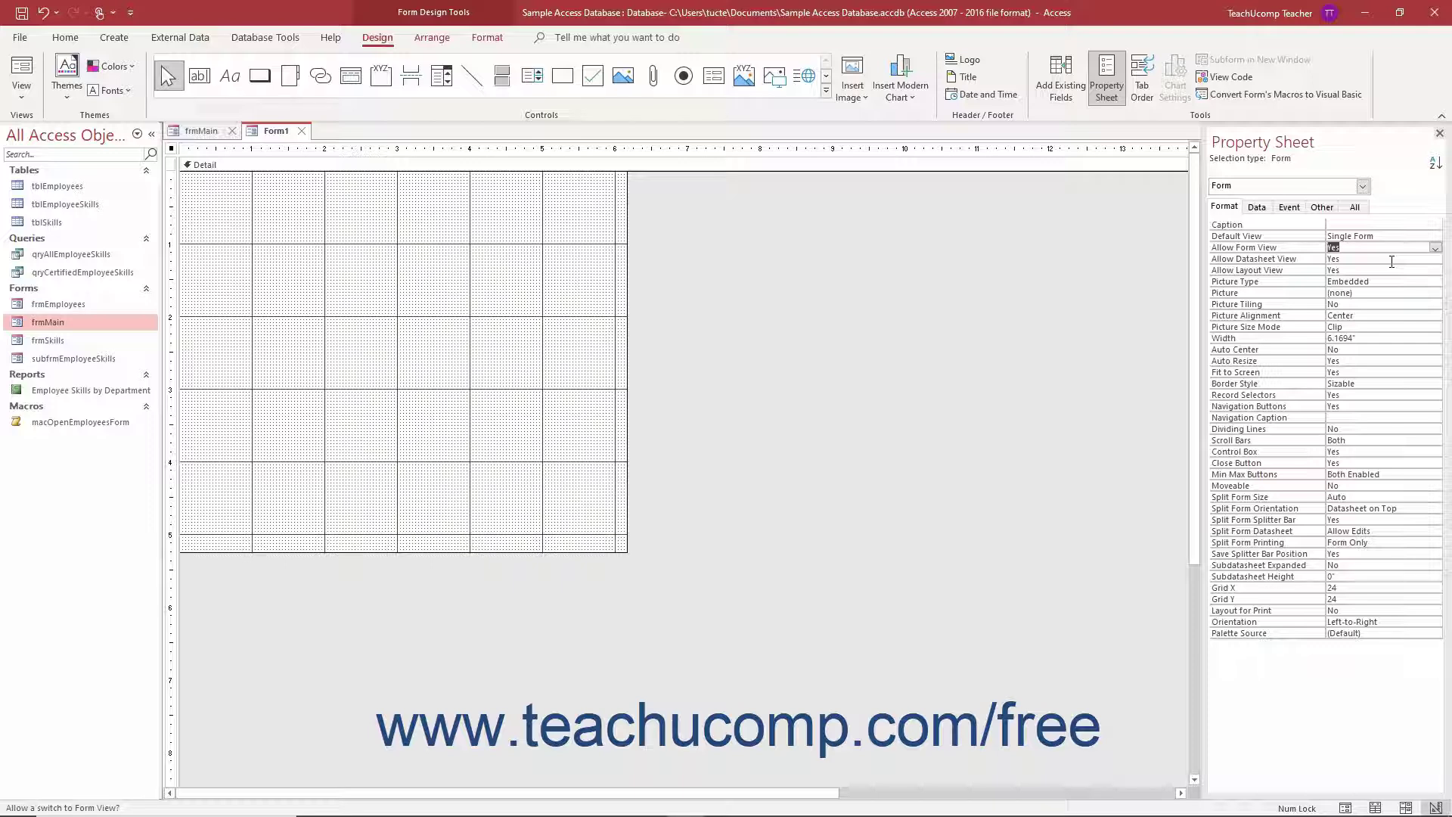
- Set Allow Datasheet View and Allow Layout View to No
{"action": "left_click", "coordinate": [1390, 261]}
{"action": "left_click", "coordinate": [1386, 272]}
{"action": "left_click", "coordinate": [1388, 261]}
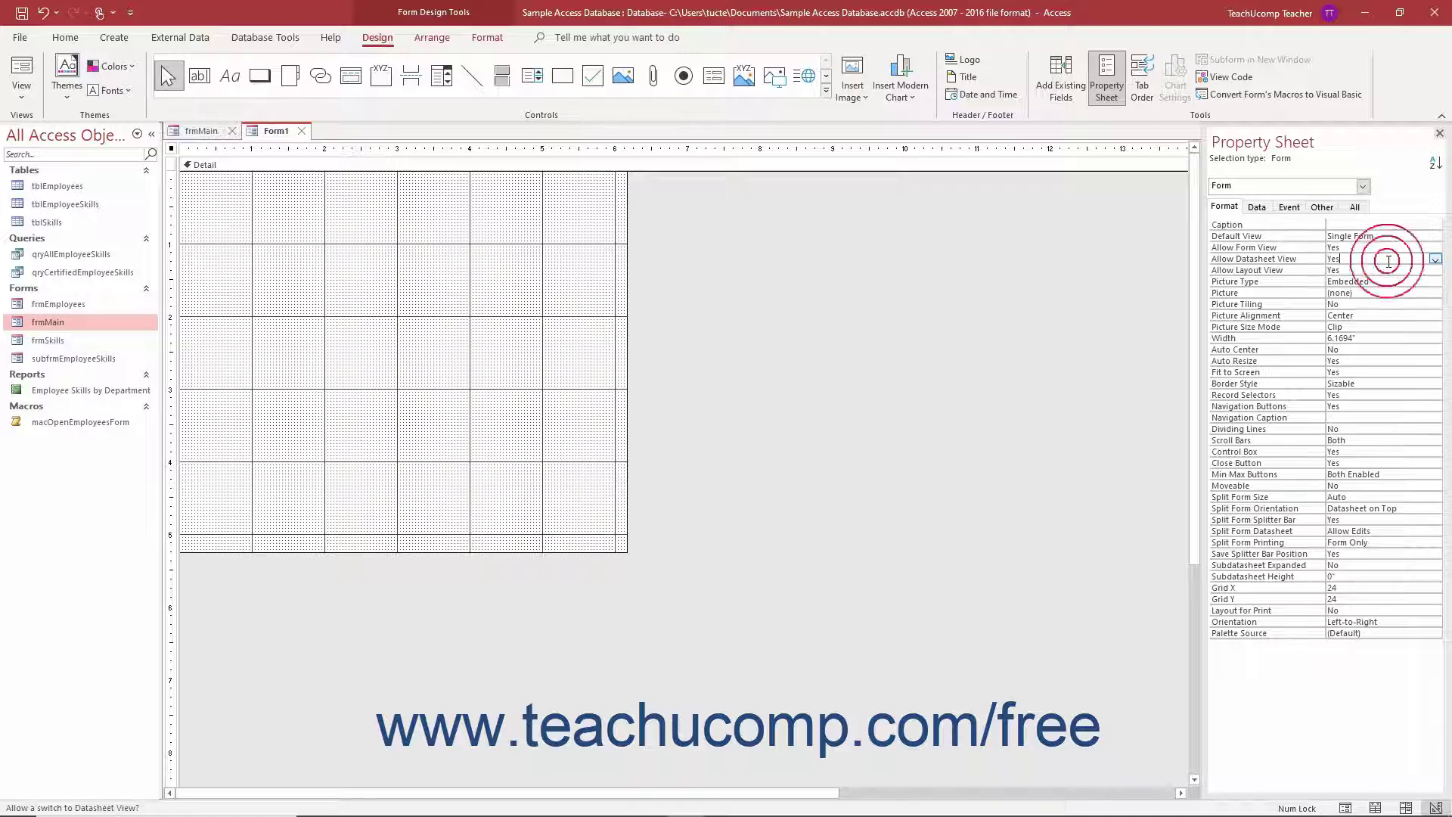
{"action": "left_click", "coordinate": [1434, 260]}
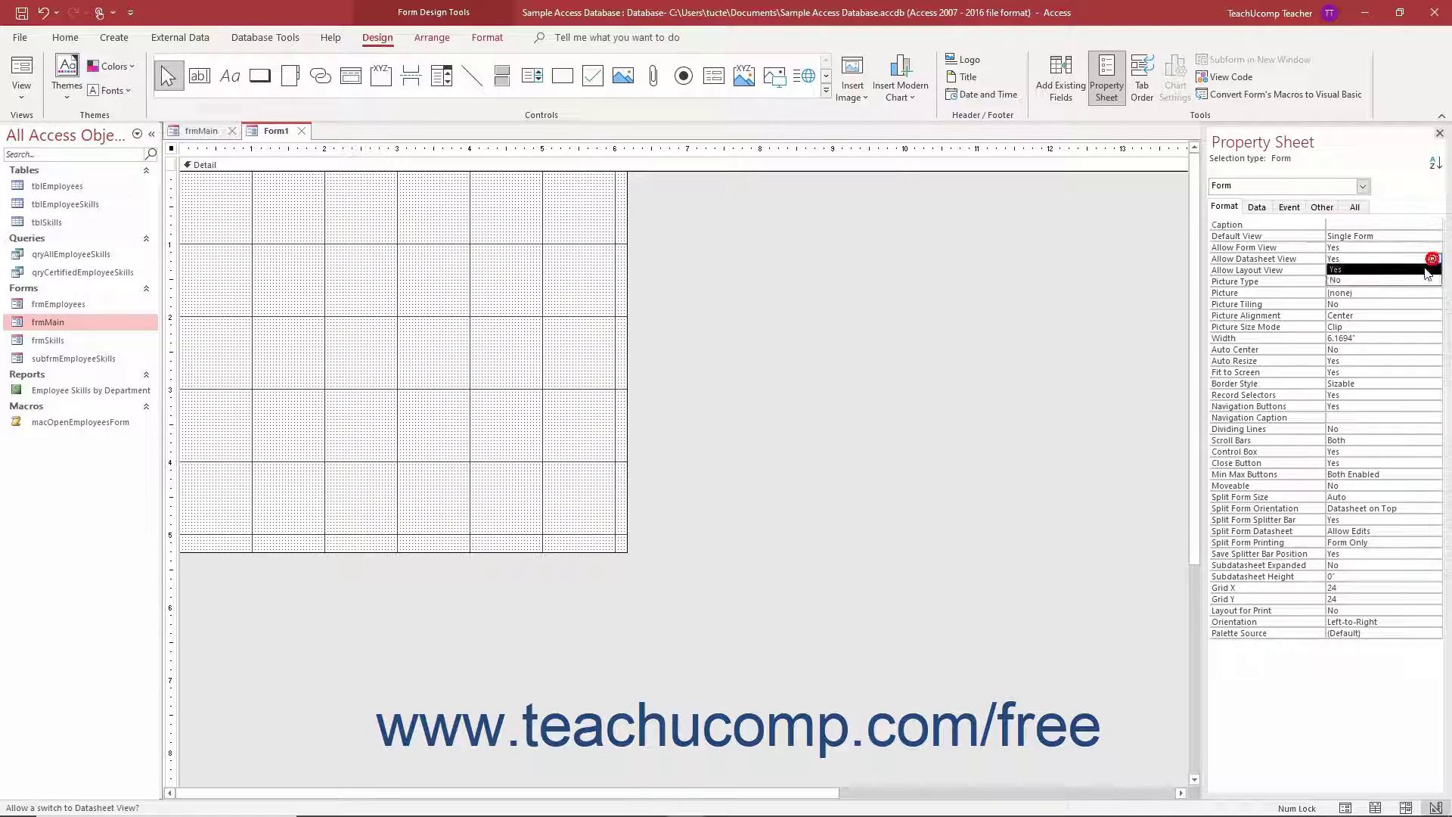
{"action": "left_click", "coordinate": [1407, 280]}
{"action": "left_click", "coordinate": [1429, 270]}
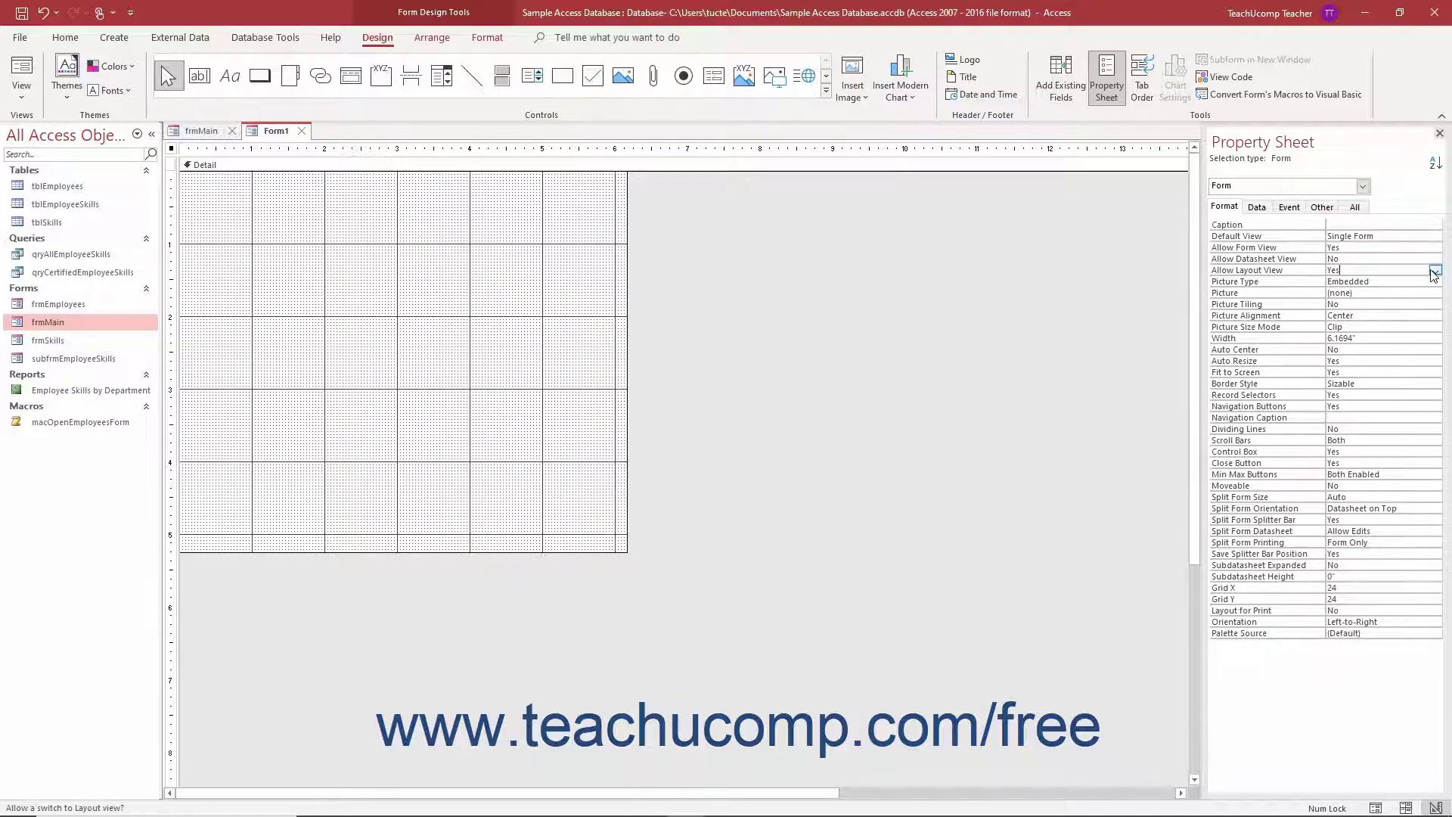
{"action": "left_click", "coordinate": [1431, 270]}
{"action": "left_click", "coordinate": [1419, 292]}
- Set Form1's Record Selectors and Navigation Buttons properties both to No
{"action": "left_click", "coordinate": [1376, 395]}
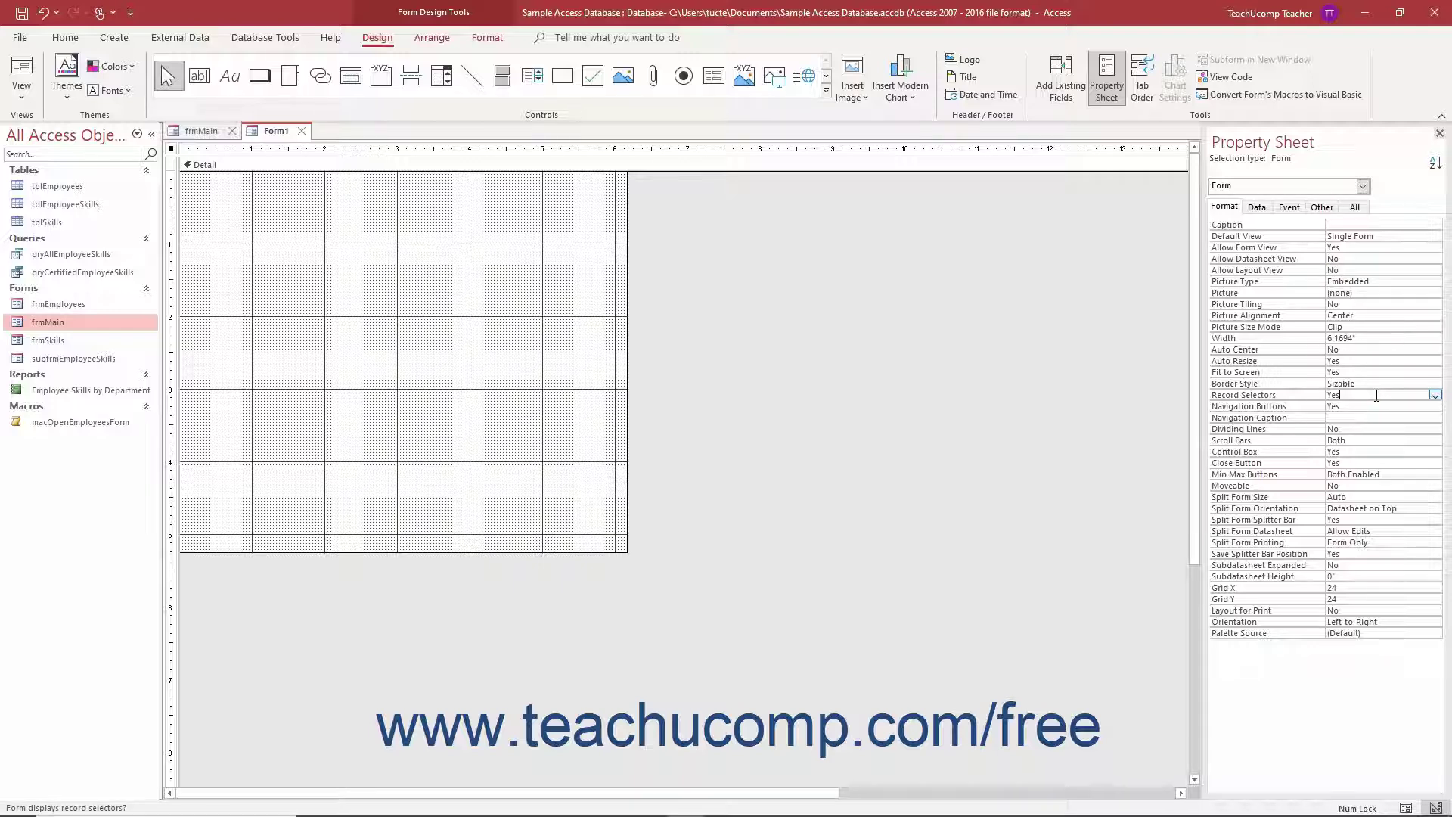
{"action": "left_click", "coordinate": [1432, 395]}
{"action": "left_click", "coordinate": [1421, 416]}
{"action": "left_click", "coordinate": [1398, 406]}
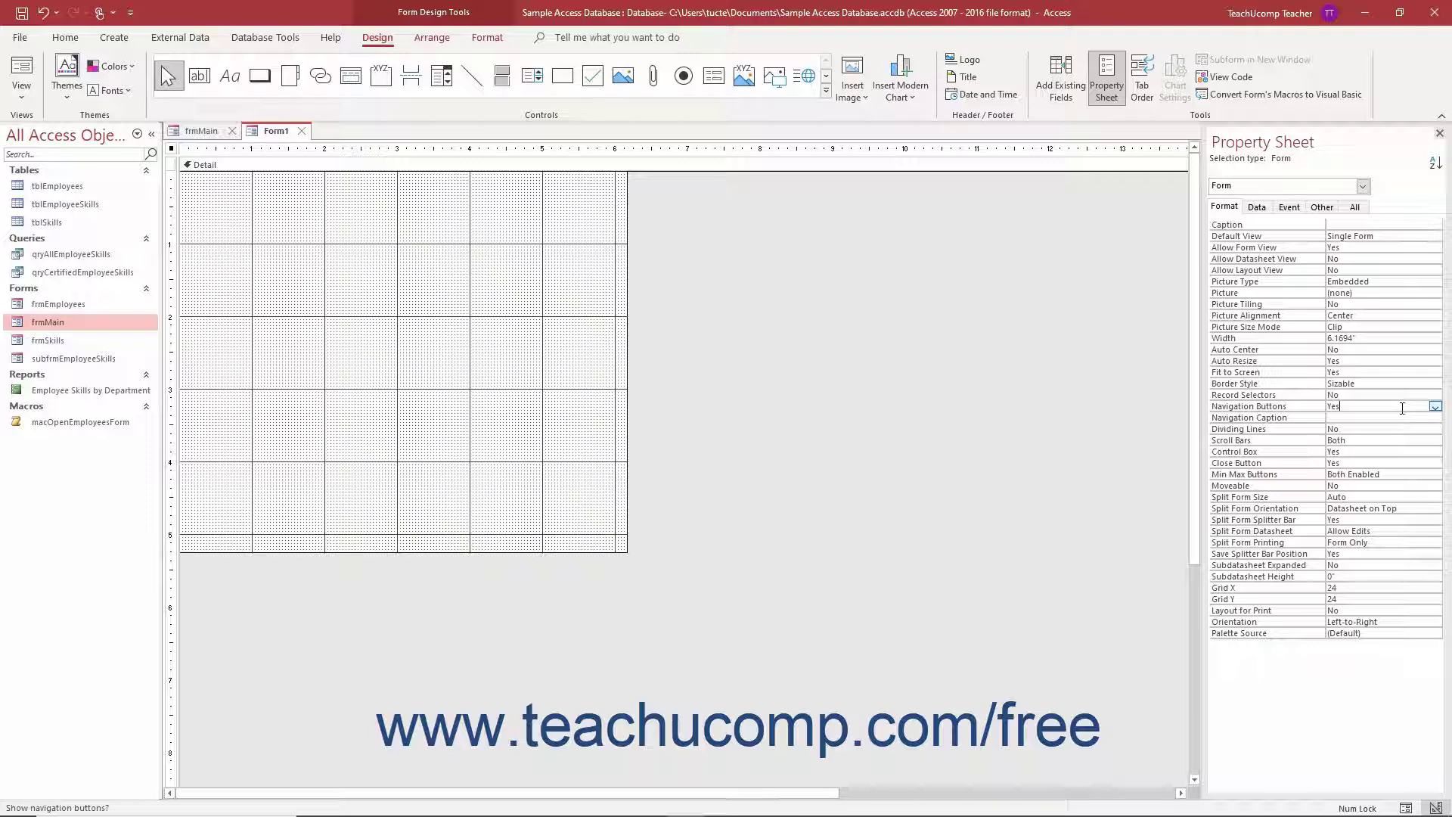
{"action": "left_click", "coordinate": [1435, 407]}
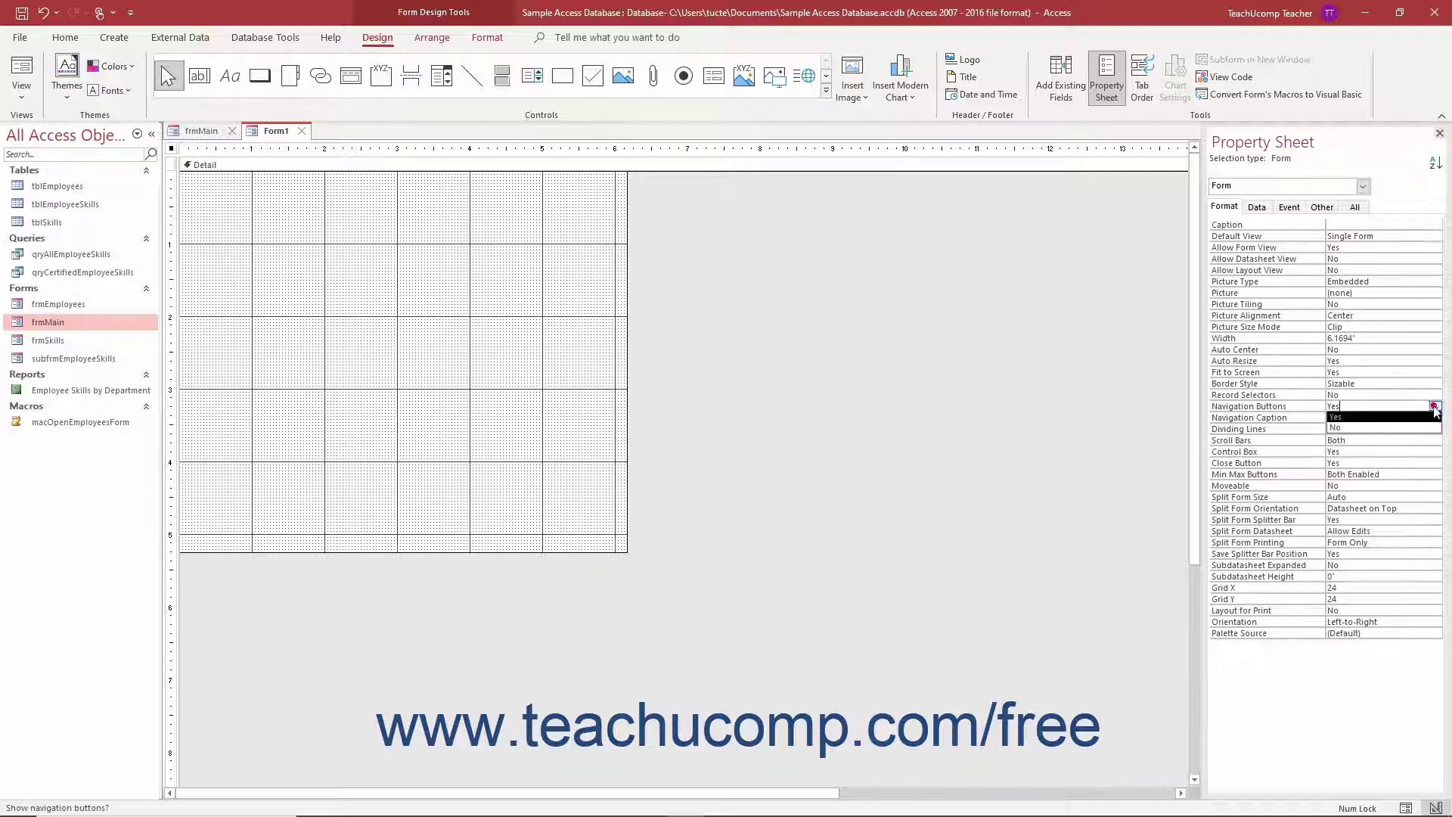
{"action": "left_click", "coordinate": [1407, 426]}
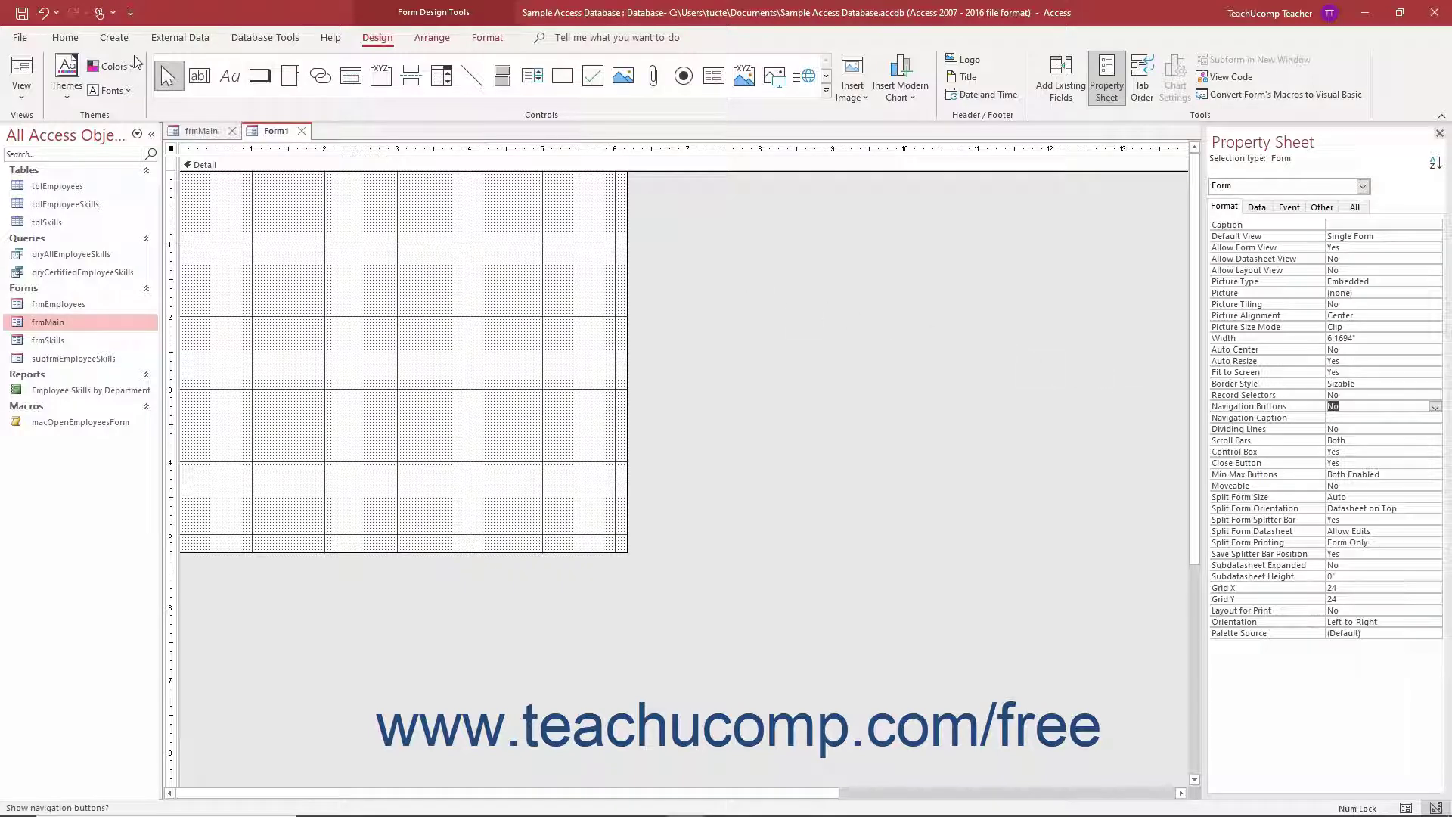
- Save the form as frmSecondaryNavigation, then preview it in Form View and return to Design View
{"action": "left_click", "coordinate": [23, 13]}
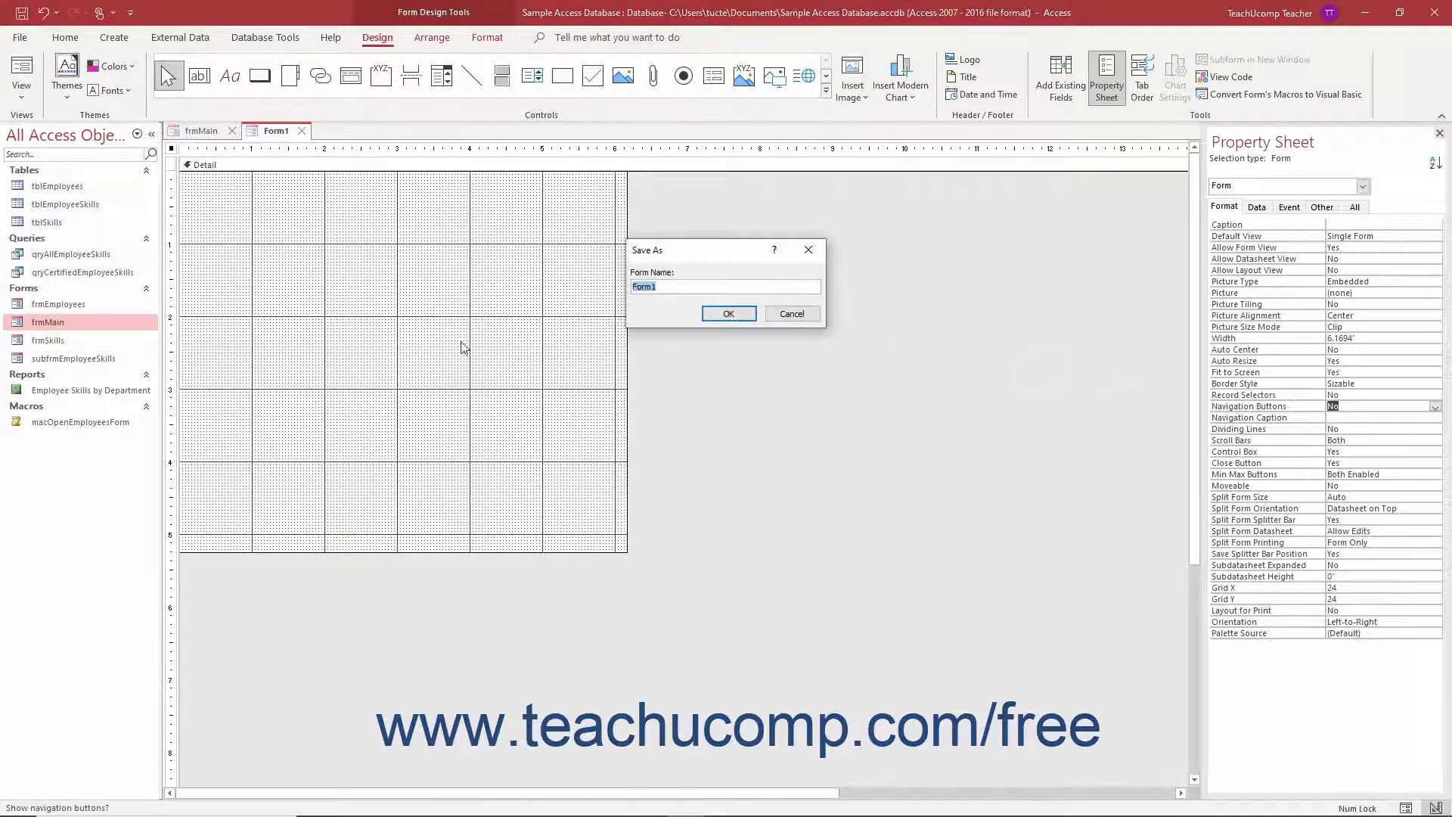
{"action": "type", "text": "frmSecondaryNavigation"}
{"action": "left_click", "coordinate": [727, 313]}
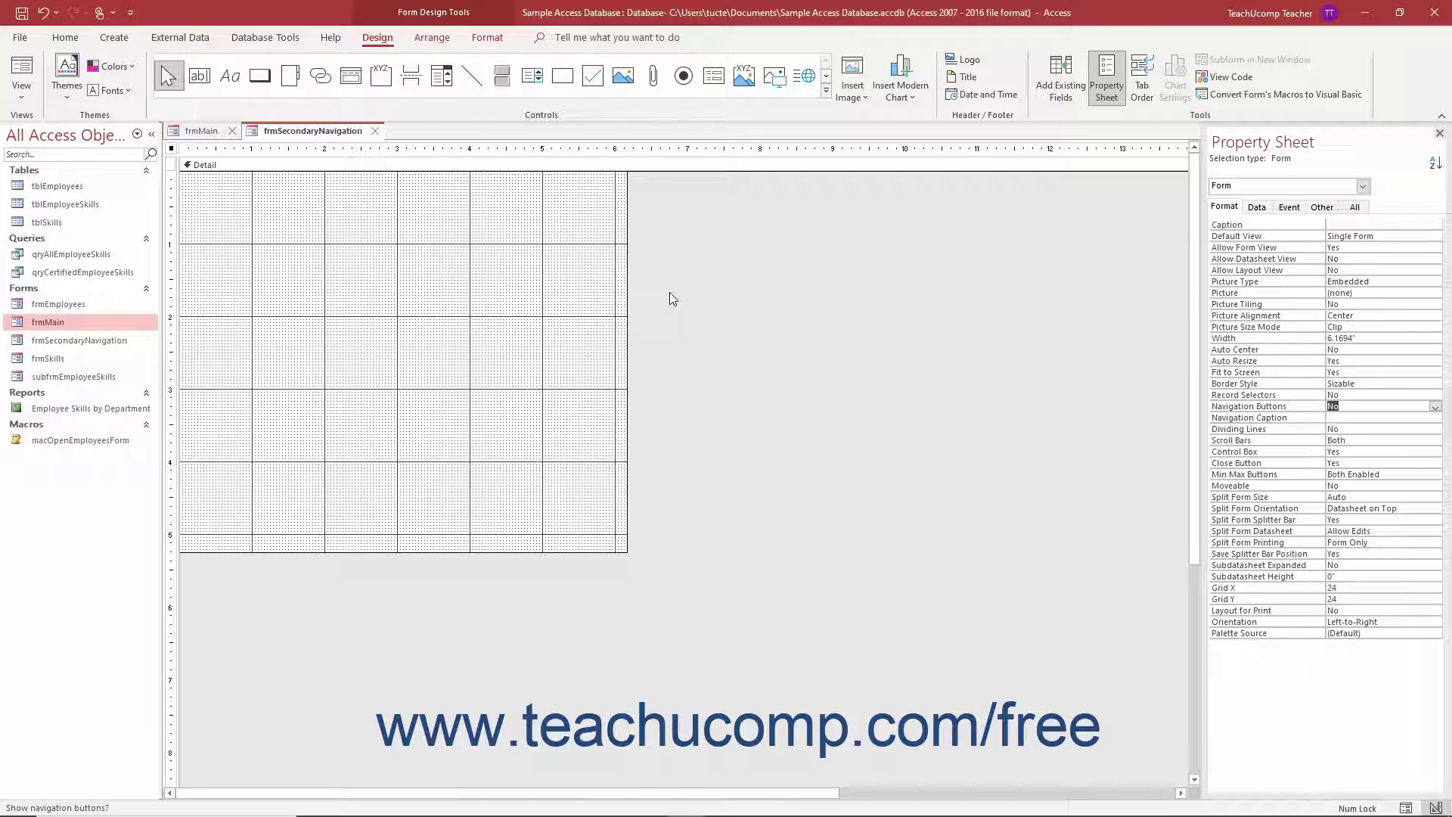
{"action": "left_click", "coordinate": [24, 69]}
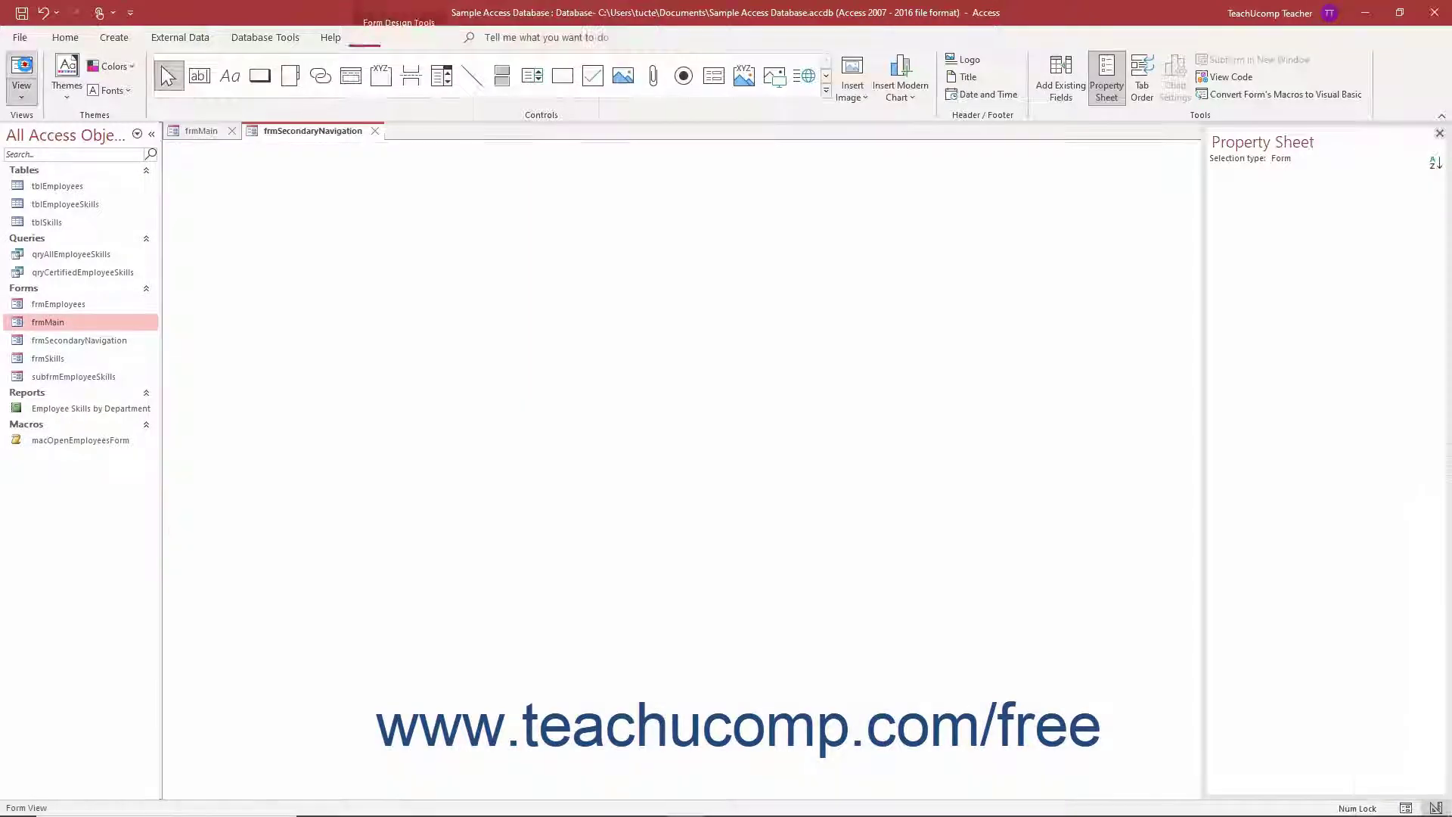
{"action": "left_click", "coordinate": [24, 69]}
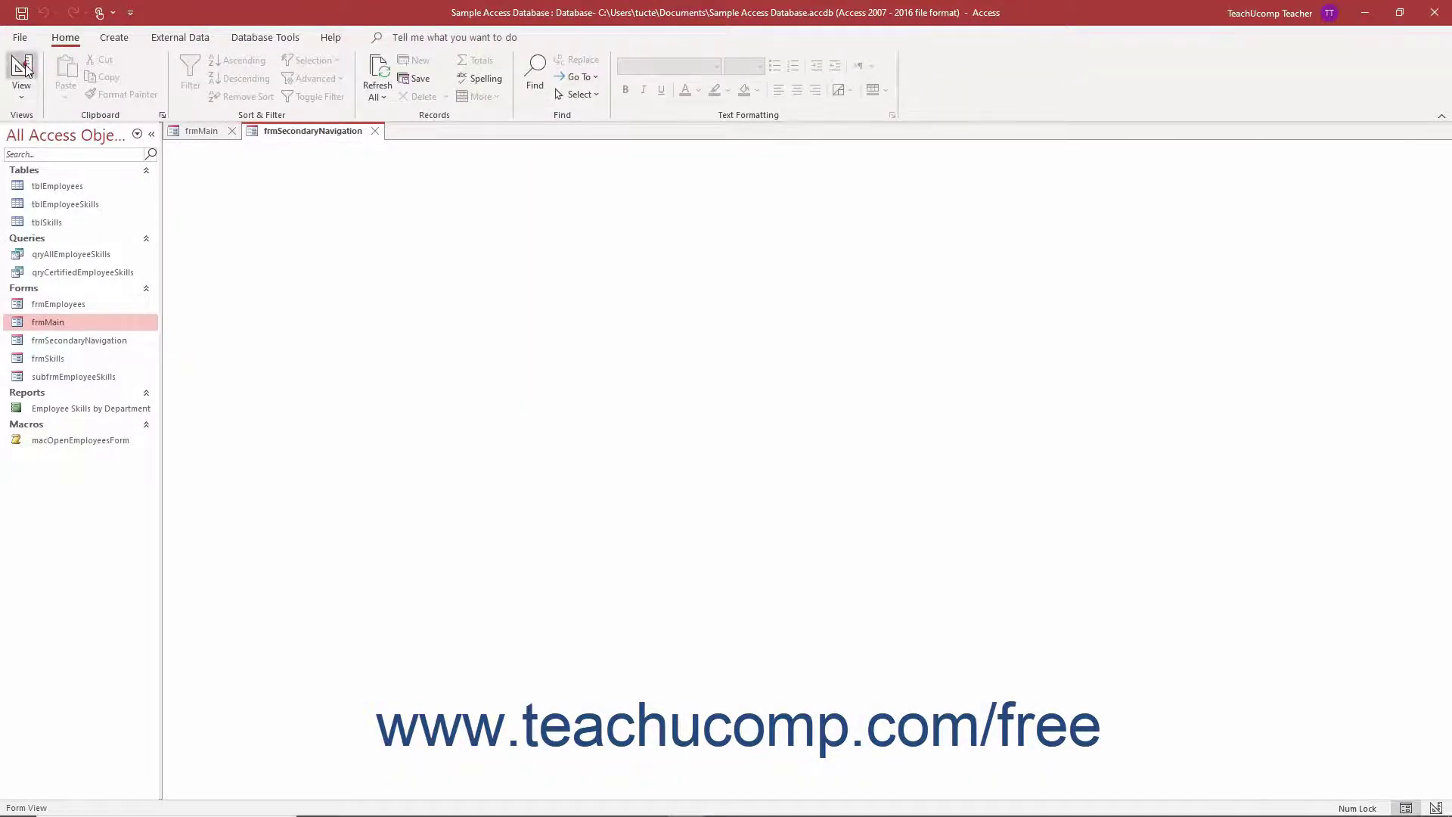